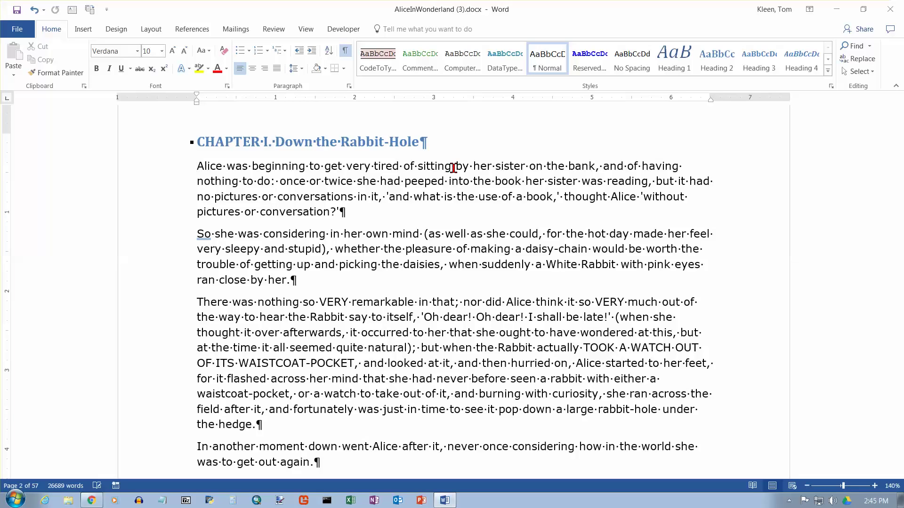
# - Open Page Borders from the Design tab for the Alice in Wonderland document
pyautogui.click(117, 31)
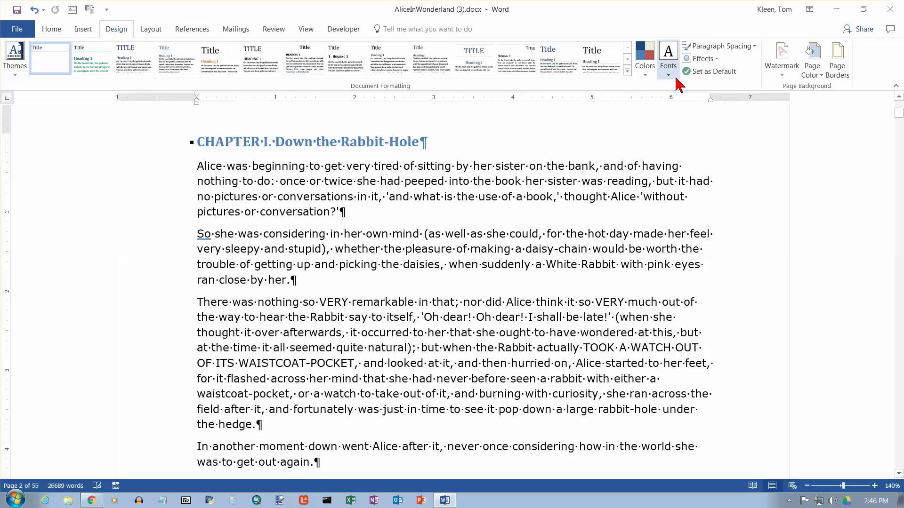
pyautogui.click(838, 73)
# - Compare the Box, Shadow and 3-D page border settings, leaving 3-D selected
pyautogui.moveTo(409, 61); pyautogui.dragTo(409, 49)
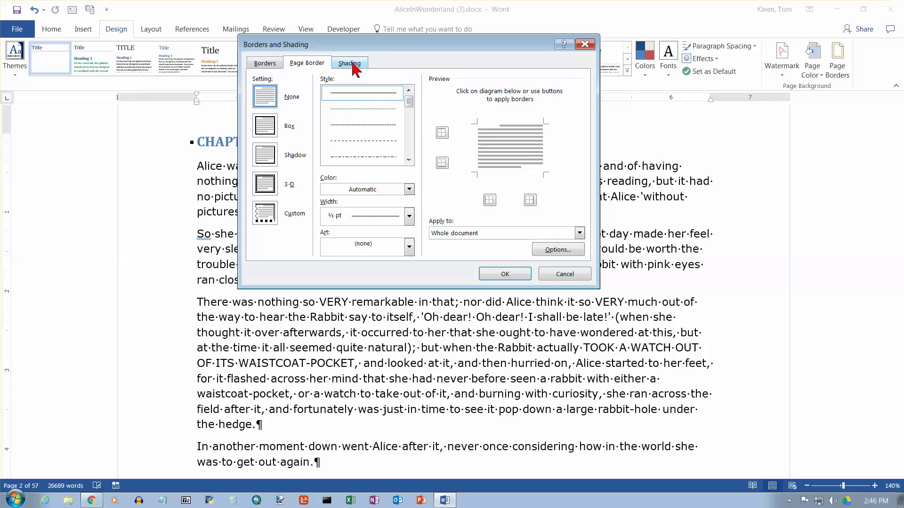
pyautogui.click(264, 64)
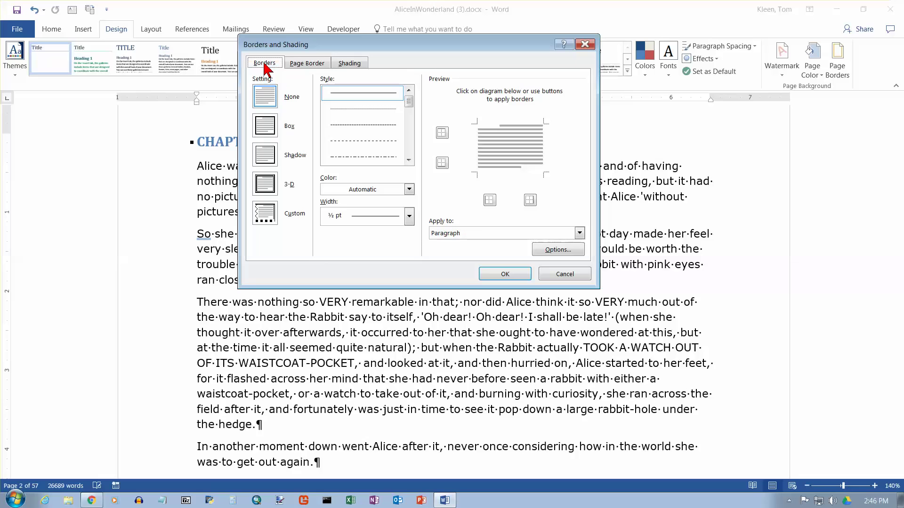
pyautogui.click(302, 66)
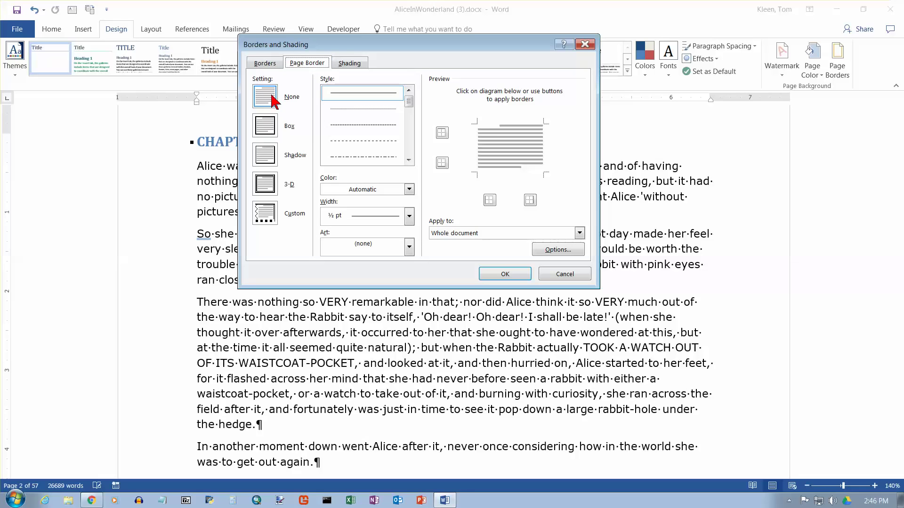
pyautogui.click(267, 131)
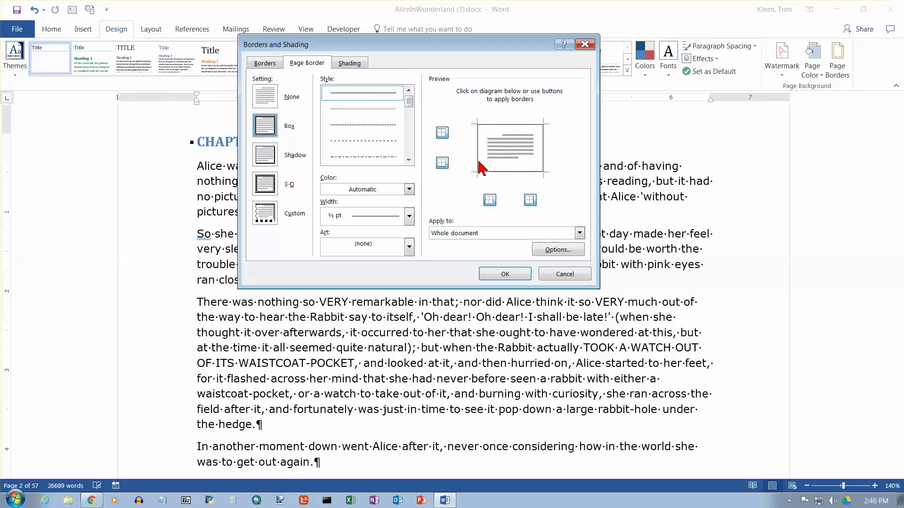
pyautogui.click(265, 154)
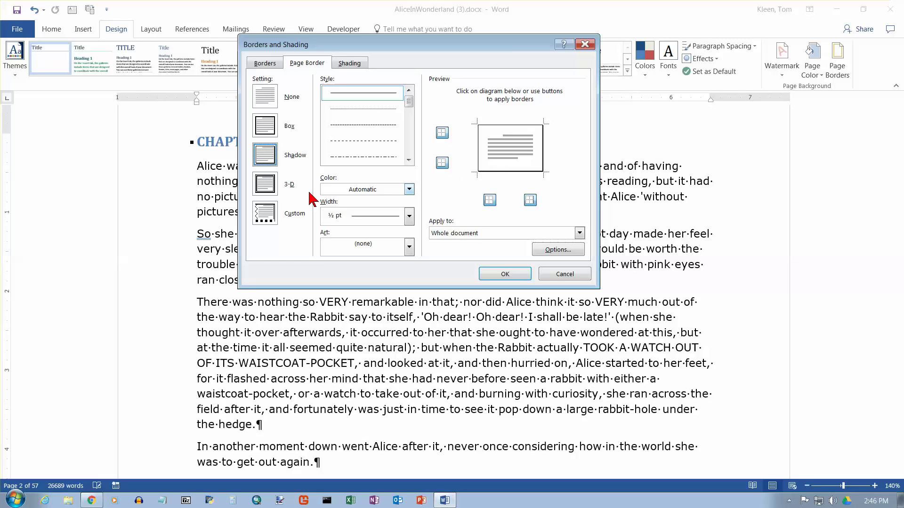
pyautogui.click(264, 186)
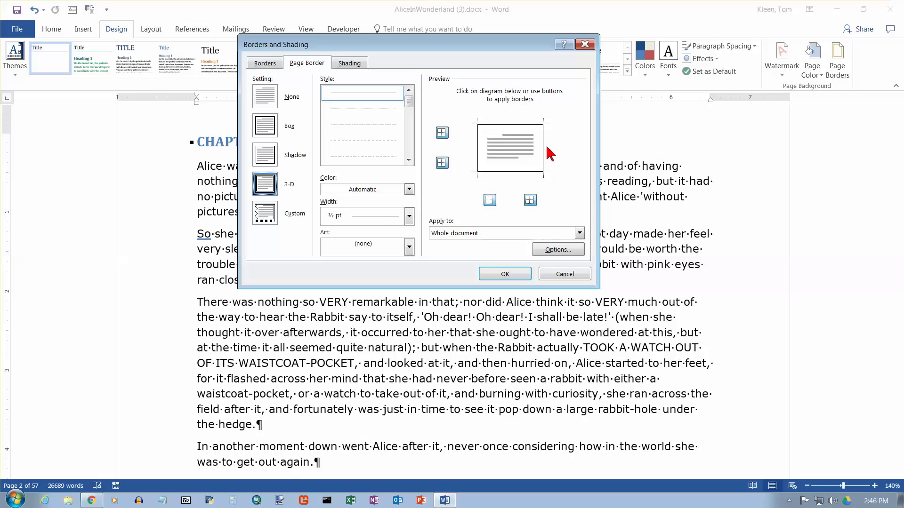
# - Build a custom border with a thick 3 pt line on the left and right sides
pyautogui.click(270, 218)
pyautogui.click(408, 141)
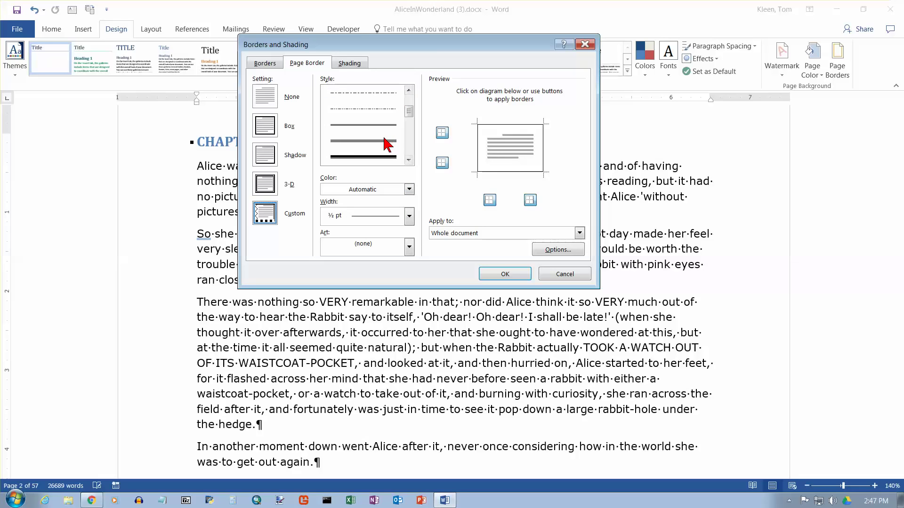
pyautogui.click(367, 161)
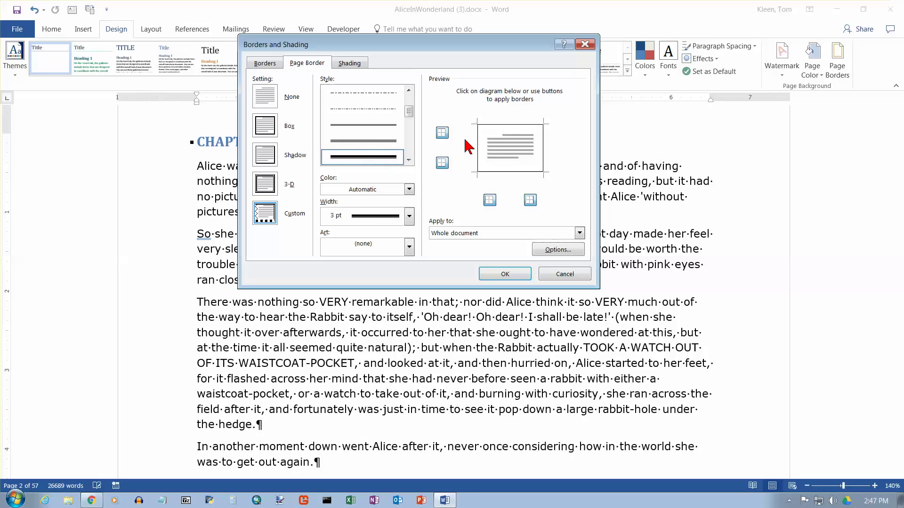
pyautogui.click(543, 137)
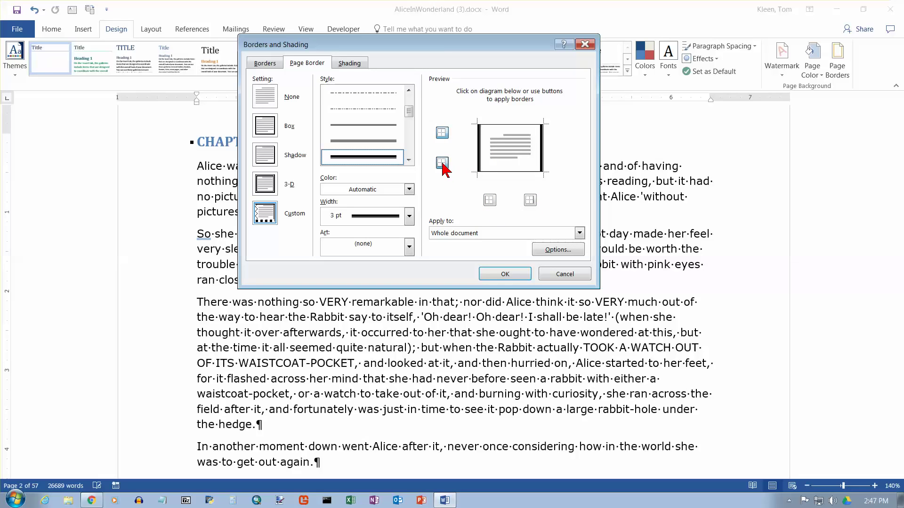
# - Make the 3 pt border red on all four sides, applied to the whole document
pyautogui.click(409, 189)
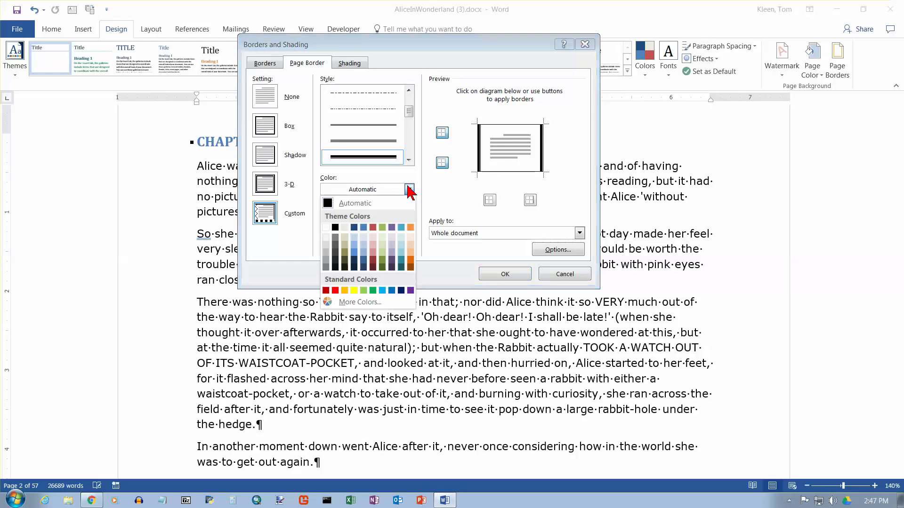
pyautogui.click(334, 291)
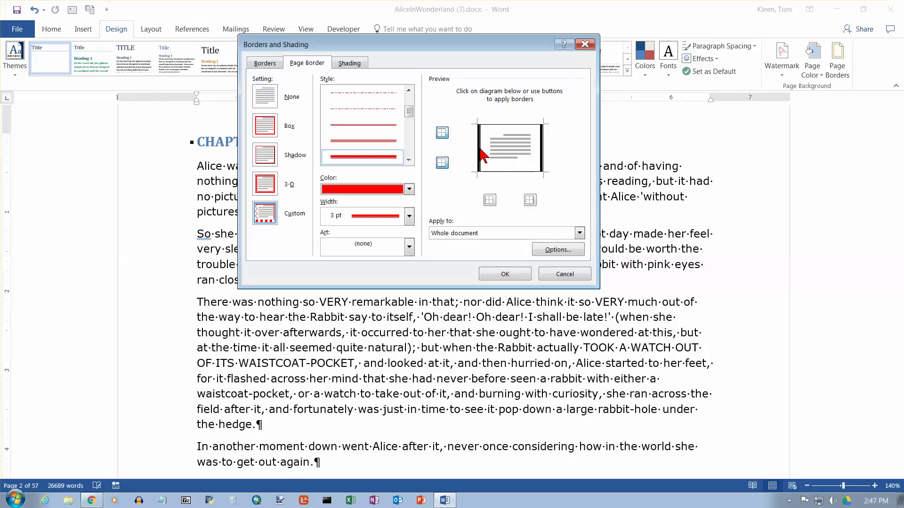
pyautogui.click(480, 148)
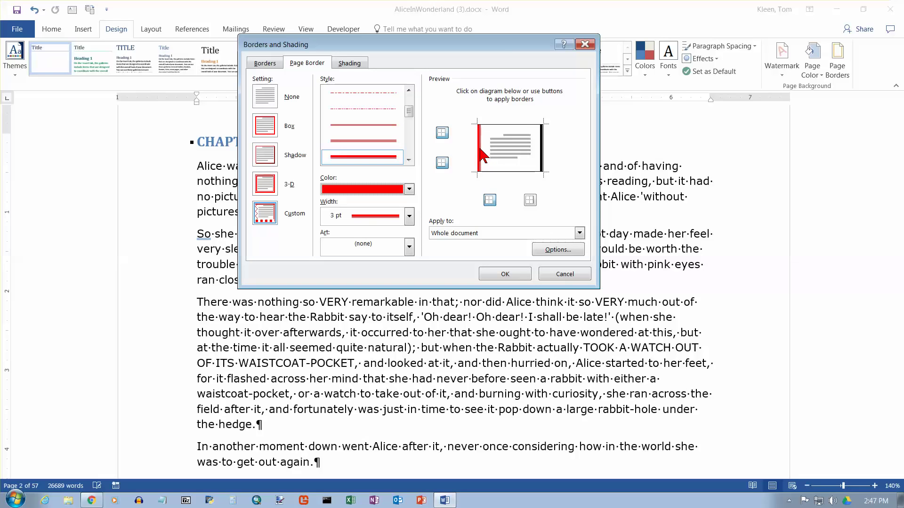
pyautogui.click(542, 147)
pyautogui.click(498, 124)
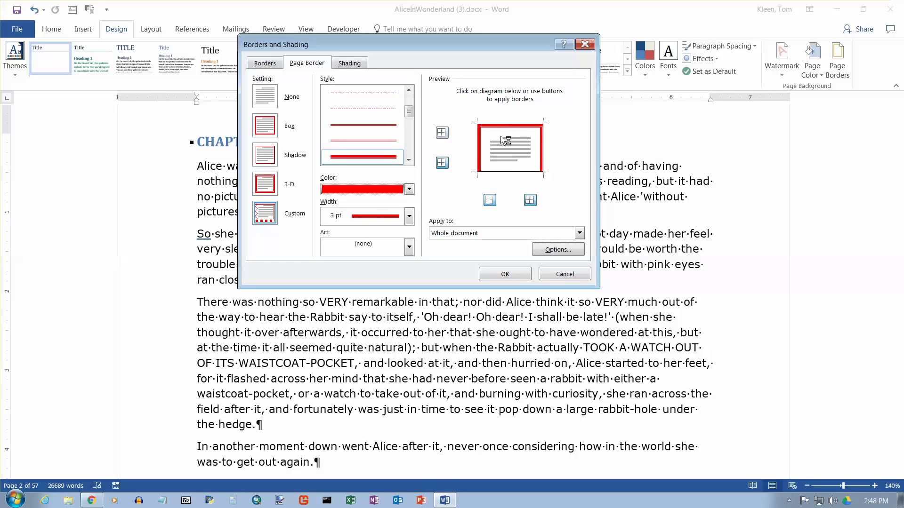
pyautogui.click(503, 170)
pyautogui.click(478, 234)
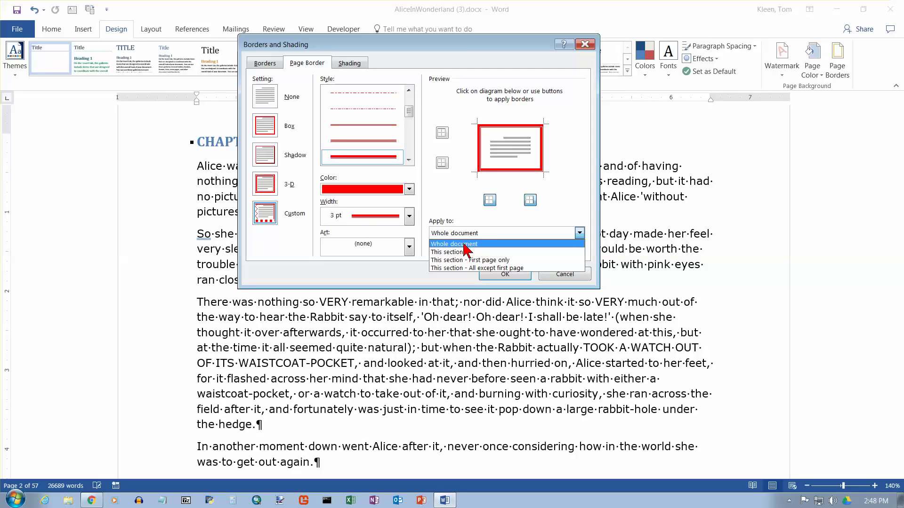
pyautogui.click(457, 244)
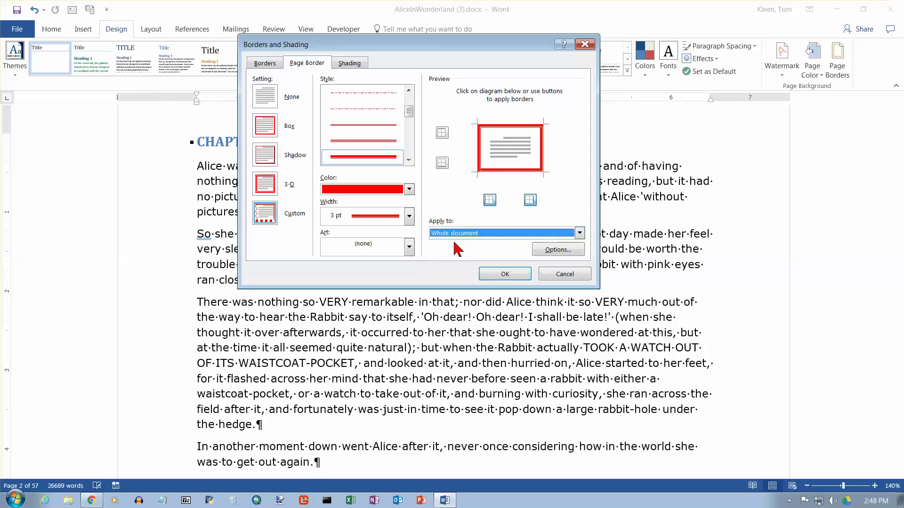
# - Apply the red border and bring the CHAPTER I heading on page 2 into view
pyautogui.click(504, 274)
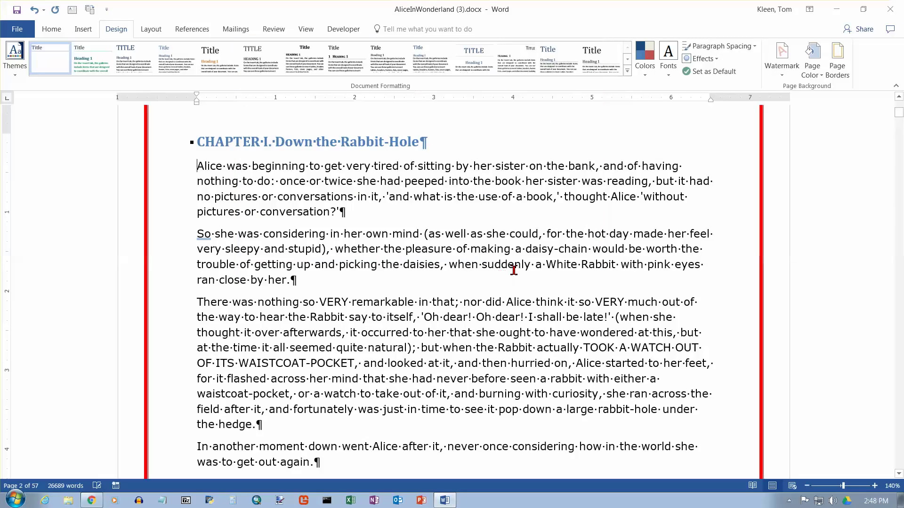
pyautogui.scroll(3, 602, 194)
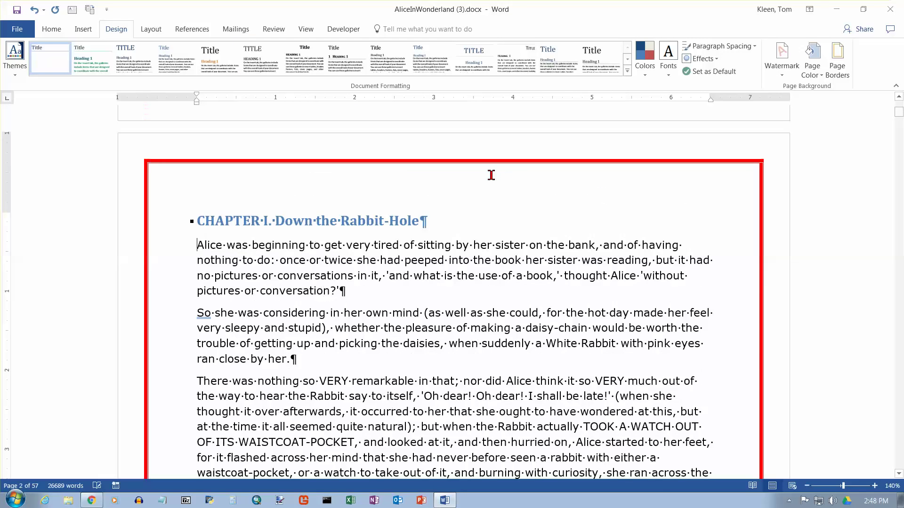
pyautogui.scroll(-13, 491, 174)
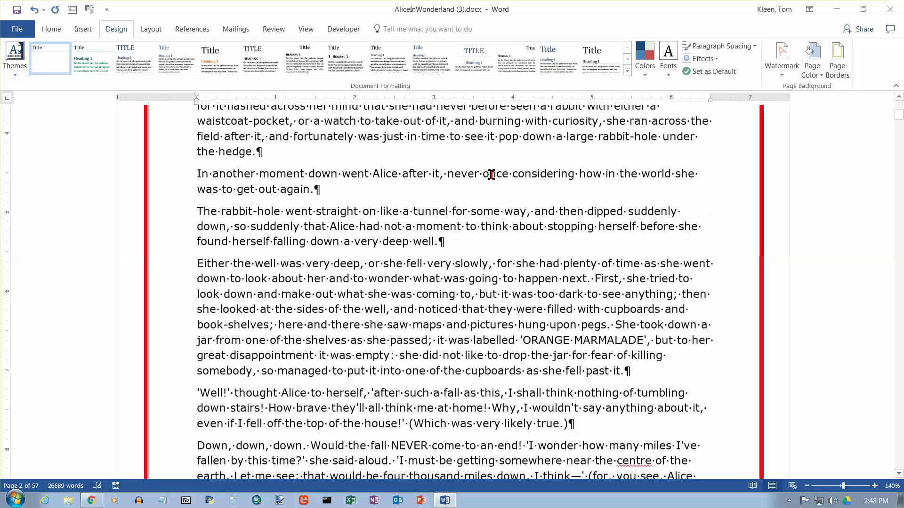
pyautogui.scroll(-6, 491, 175)
pyautogui.scroll(11, 490, 181)
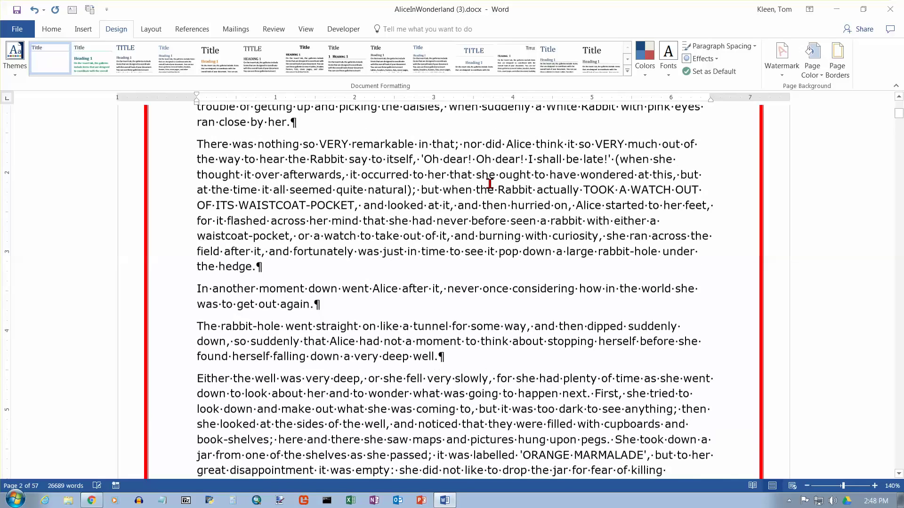
pyautogui.scroll(7, 489, 182)
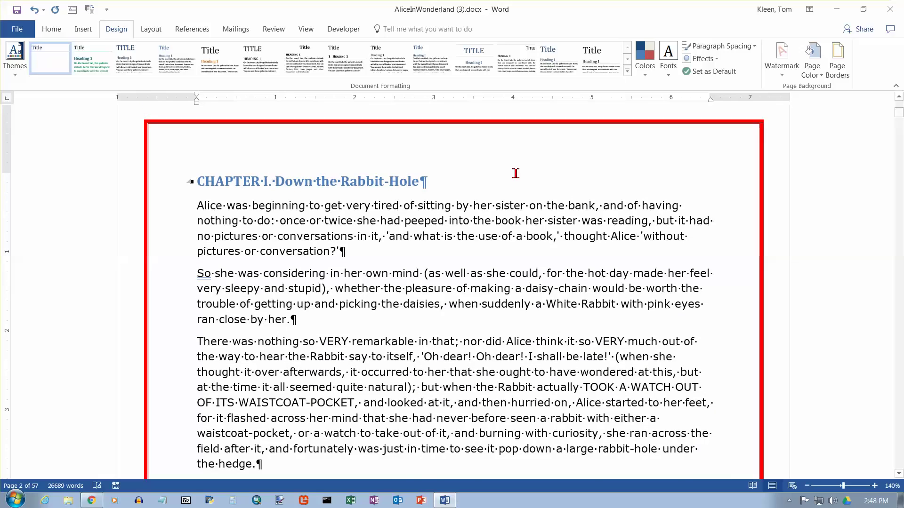
pyautogui.click(900, 198)
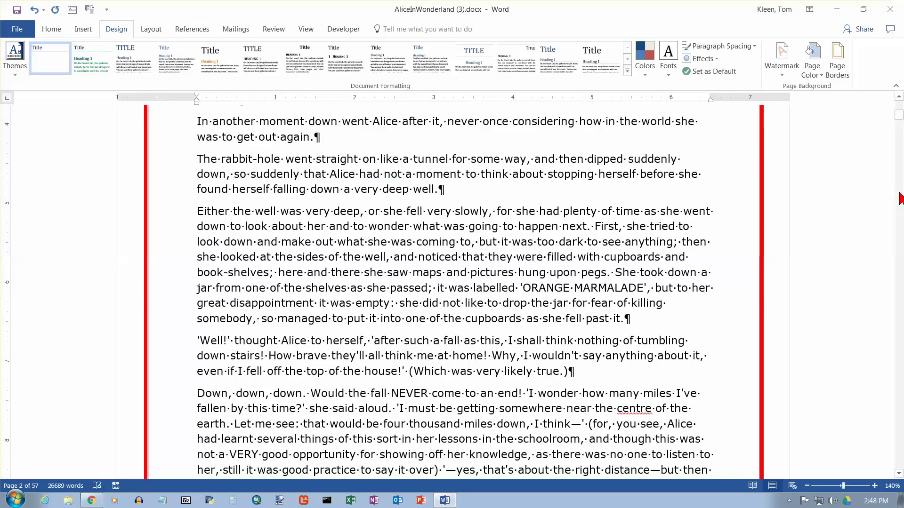
pyautogui.click(900, 198)
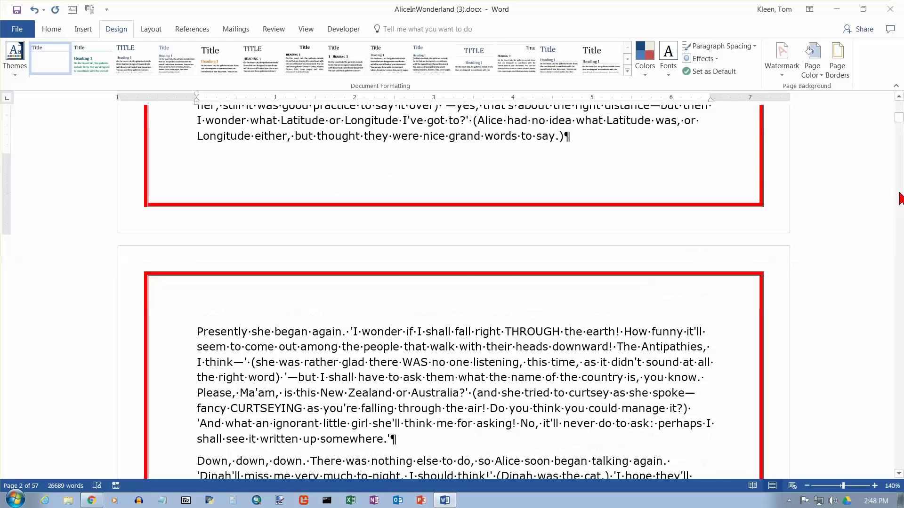
pyautogui.click(900, 108)
pyautogui.scroll(5, 704, 196)
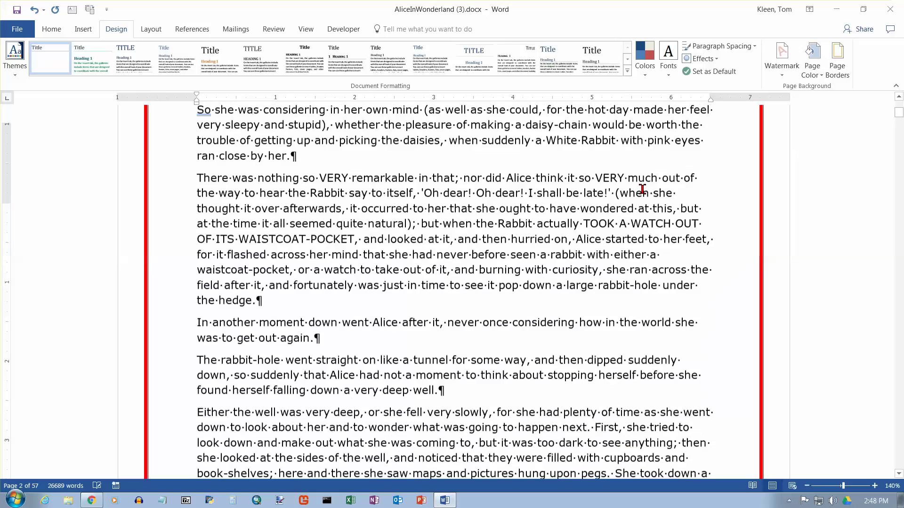
pyautogui.scroll(3, 643, 189)
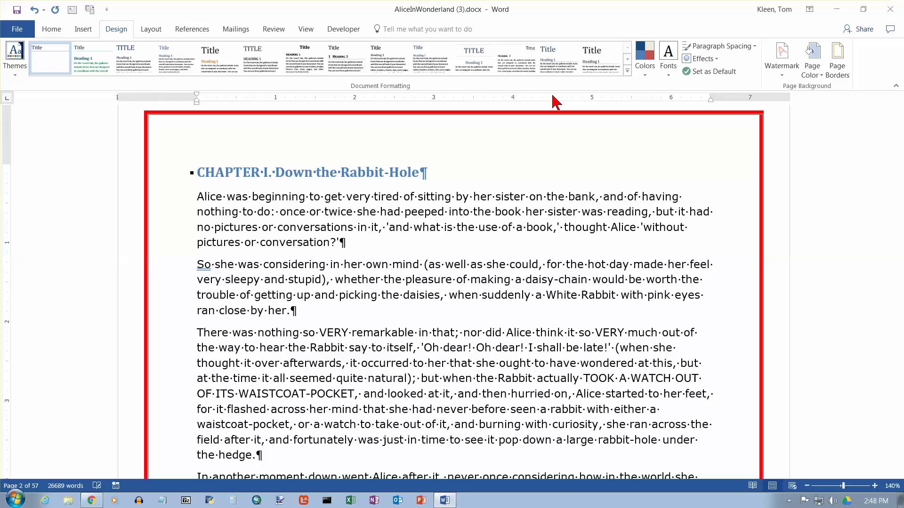
# - Remove the top and bottom lines so the red border runs only down both sides
pyautogui.click(841, 61)
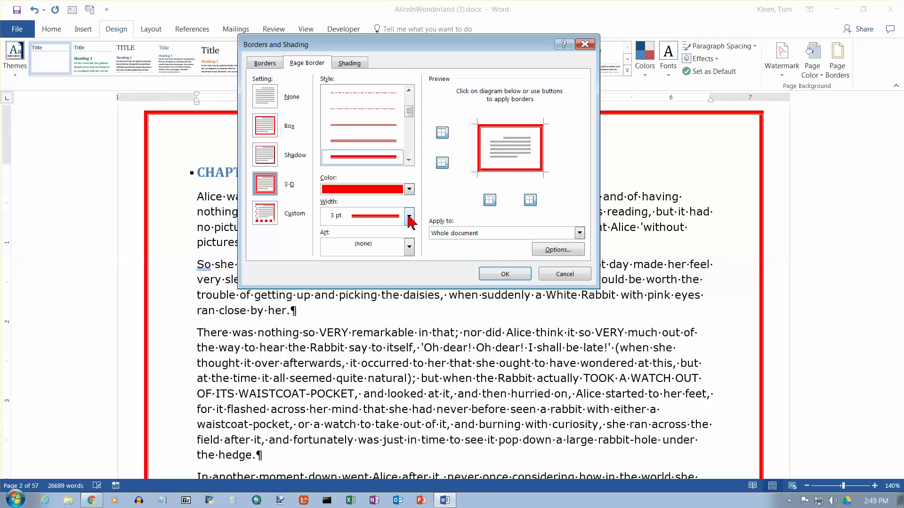
pyautogui.click(498, 175)
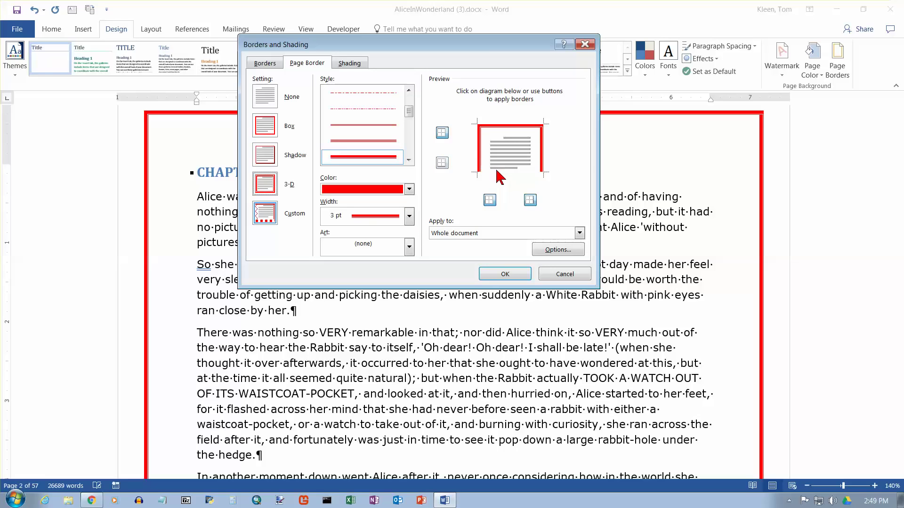
pyautogui.click(506, 132)
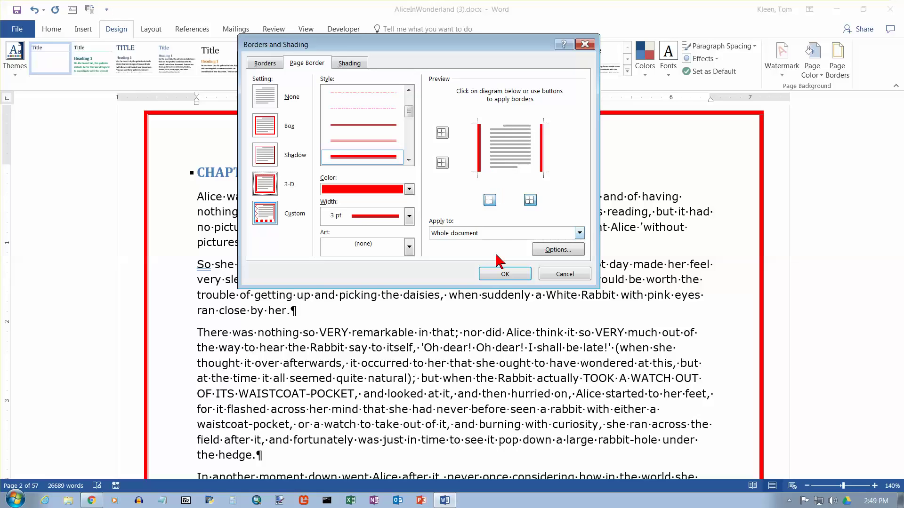
pyautogui.click(504, 275)
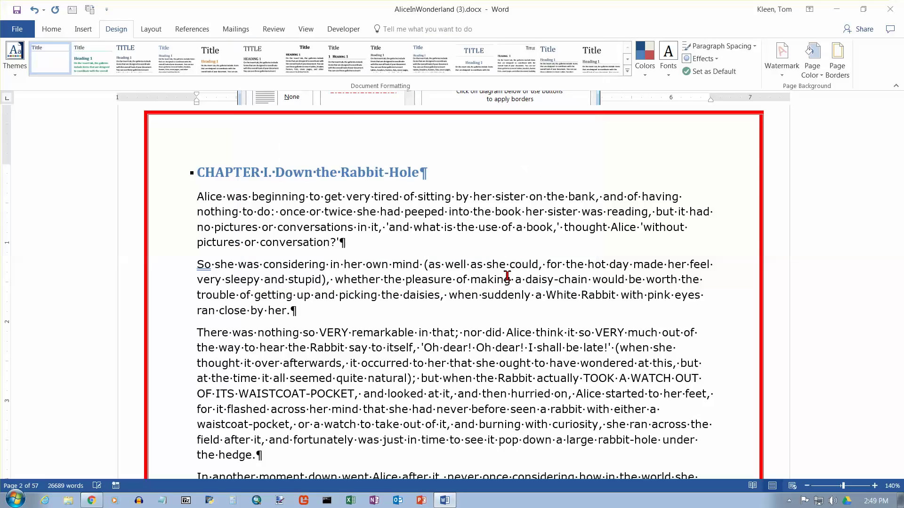
pyautogui.scroll(3, 548, 261)
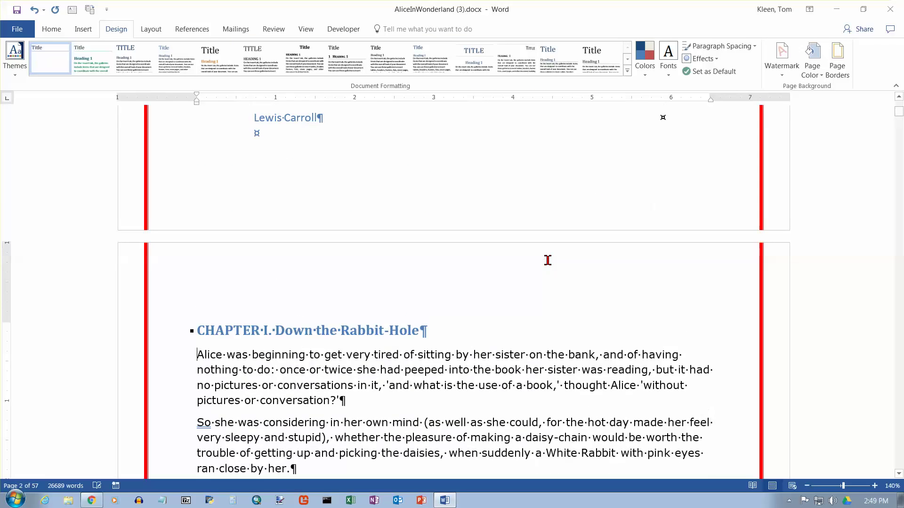
pyautogui.scroll(-7, 548, 261)
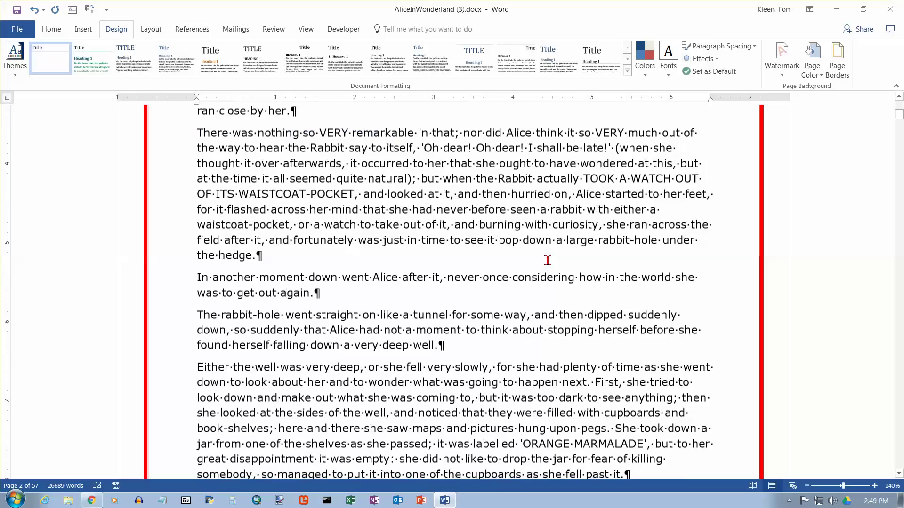
pyautogui.scroll(4, 547, 260)
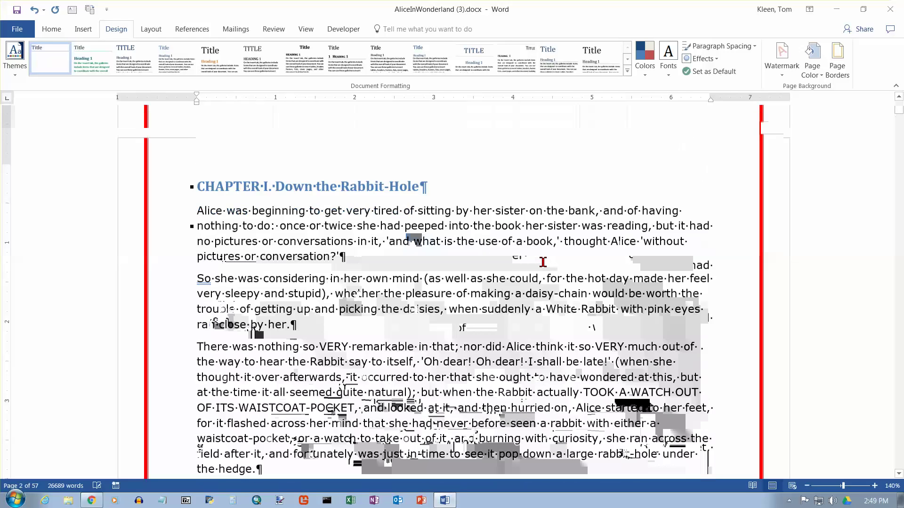
# - Replace the border with the green pine-tree art border boxing all four sides
pyautogui.click(839, 56)
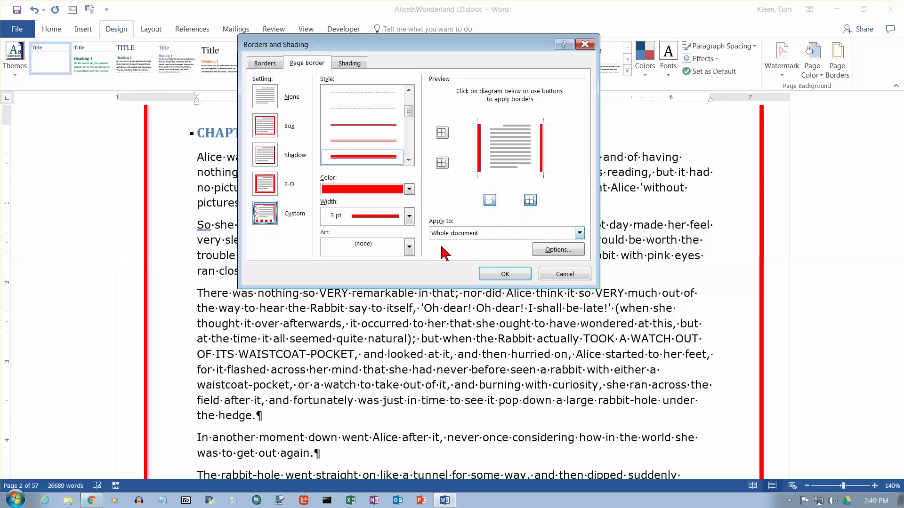
pyautogui.click(409, 246)
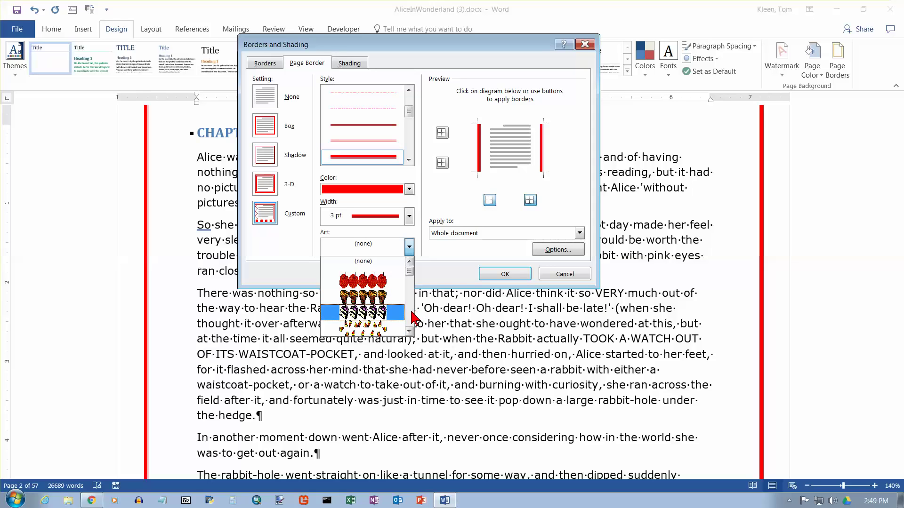
pyautogui.scroll(-2, 412, 312)
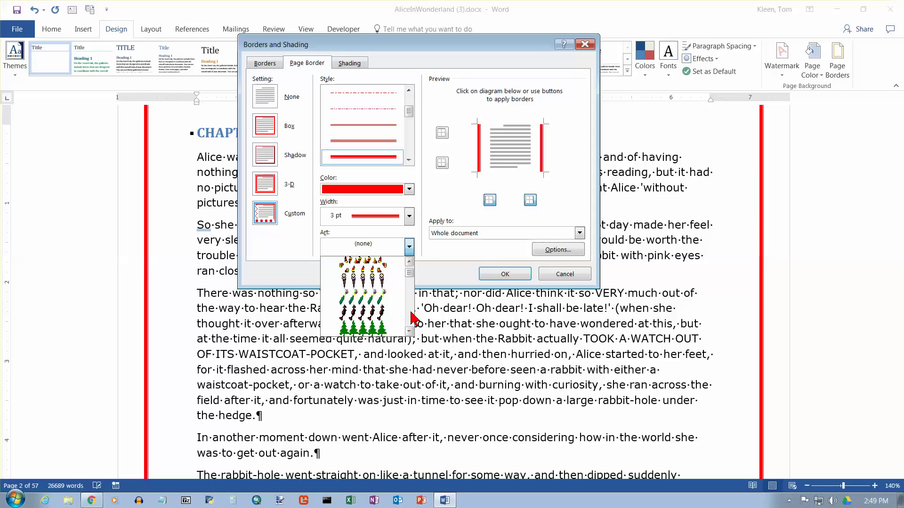
pyautogui.scroll(-2, 412, 318)
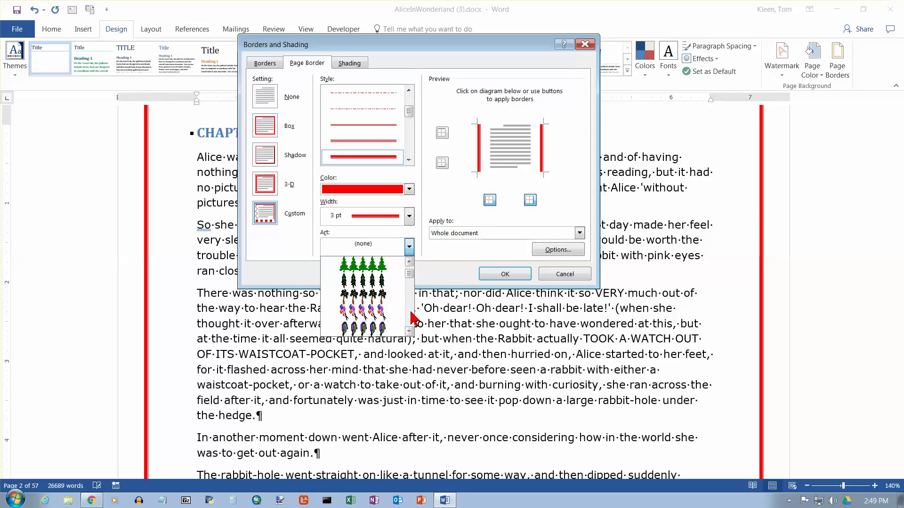
pyautogui.click(380, 276)
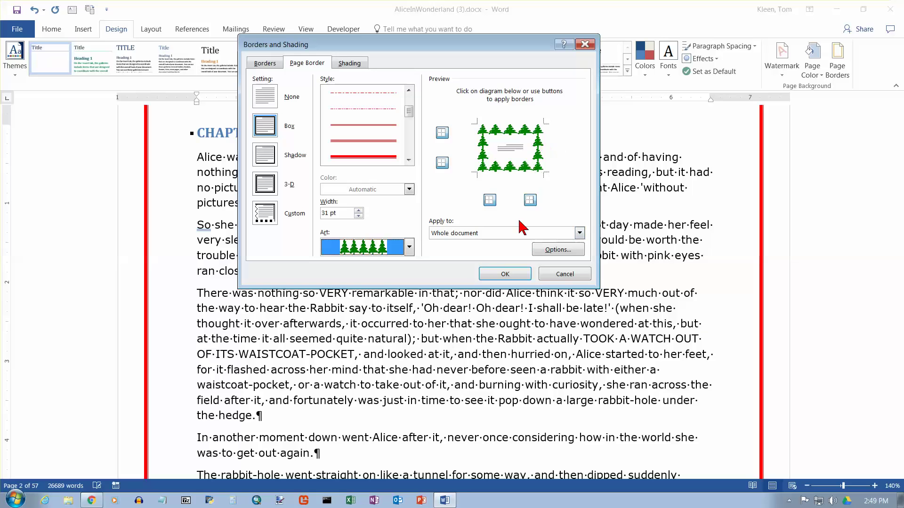
pyautogui.click(504, 275)
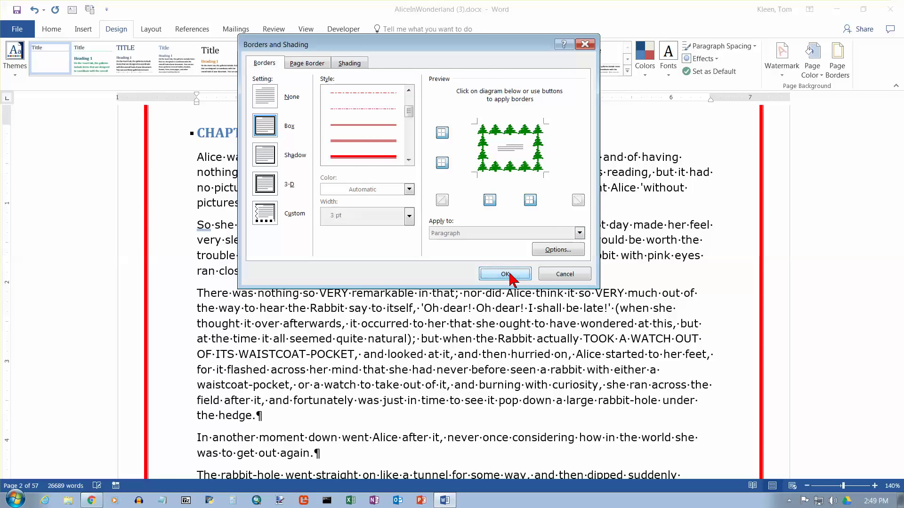
# - Try the blue square-pattern art in place of the pine-tree border
pyautogui.scroll(4, 376, 164)
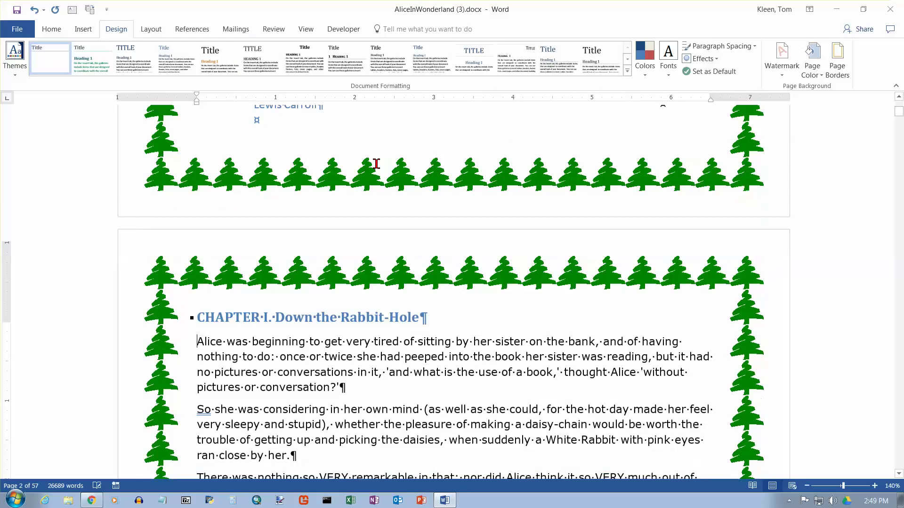
pyautogui.scroll(-3, 375, 166)
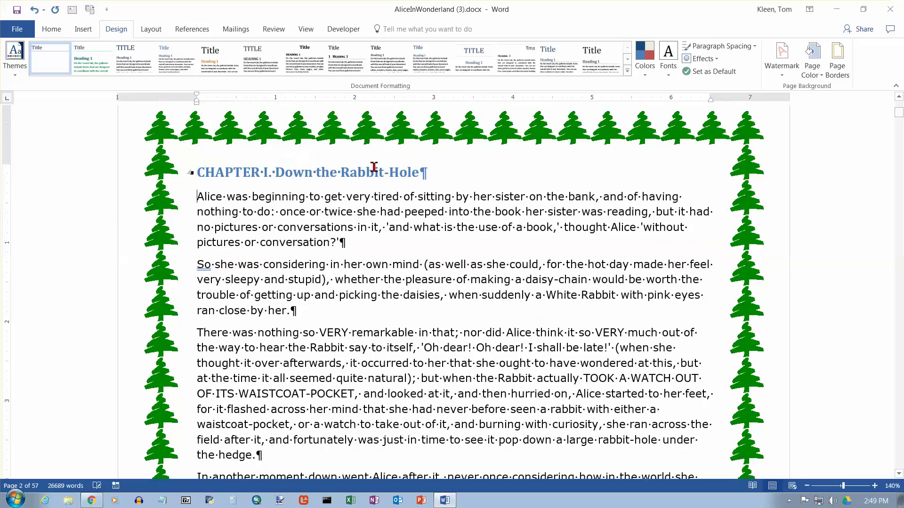
pyautogui.click(836, 60)
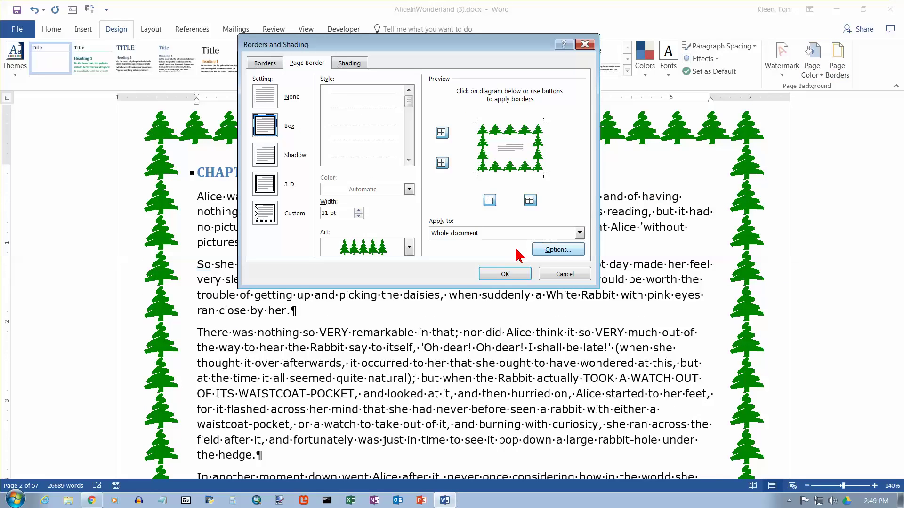
pyautogui.click(410, 248)
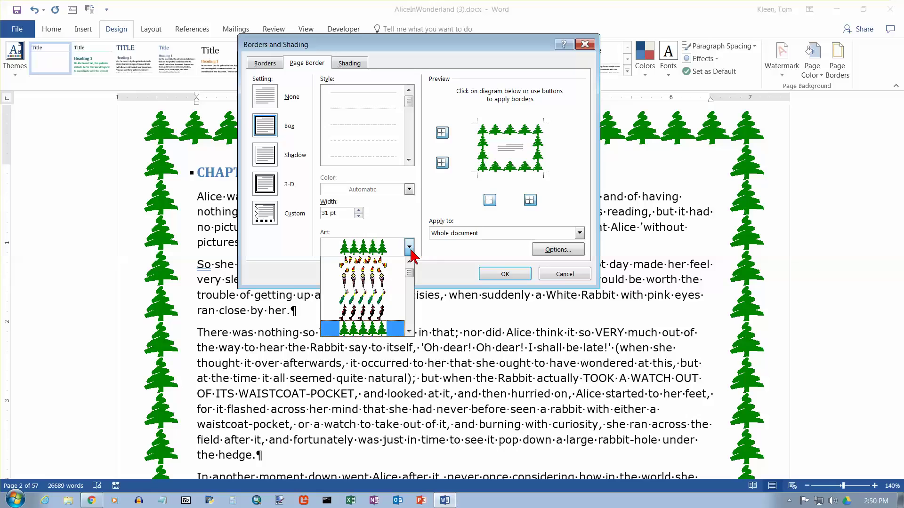
pyautogui.scroll(-2, 412, 306)
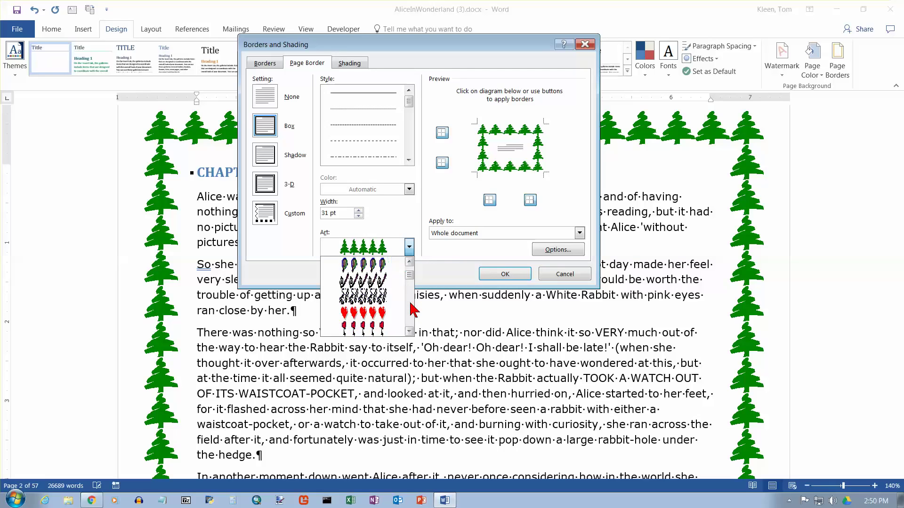
pyautogui.scroll(-3, 412, 311)
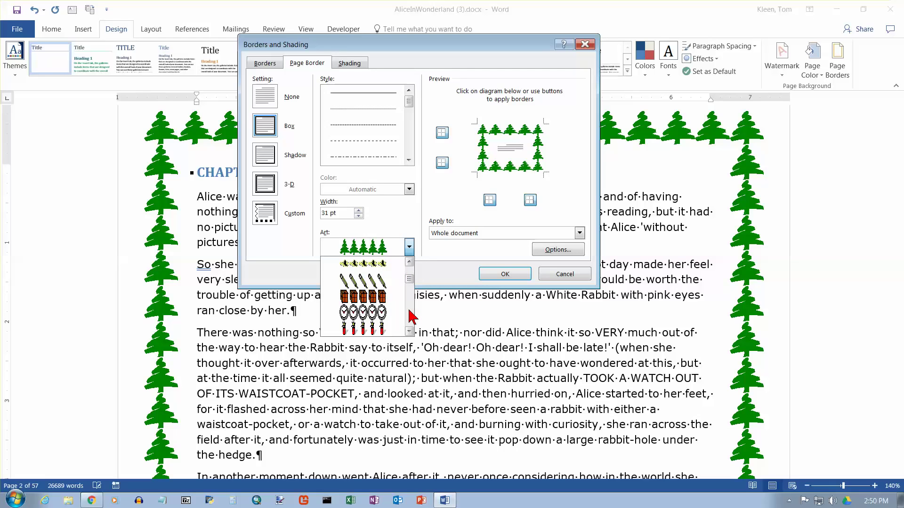
pyautogui.scroll(-4, 412, 318)
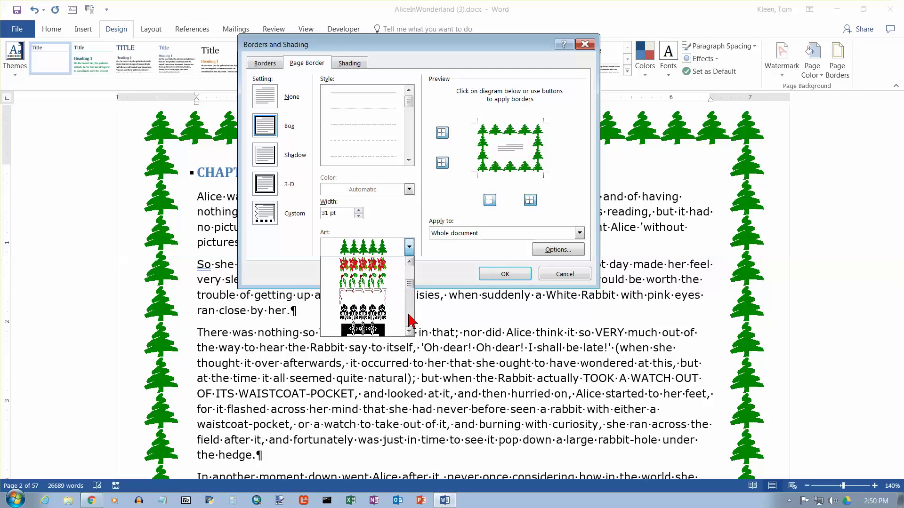
pyautogui.scroll(-2, 412, 322)
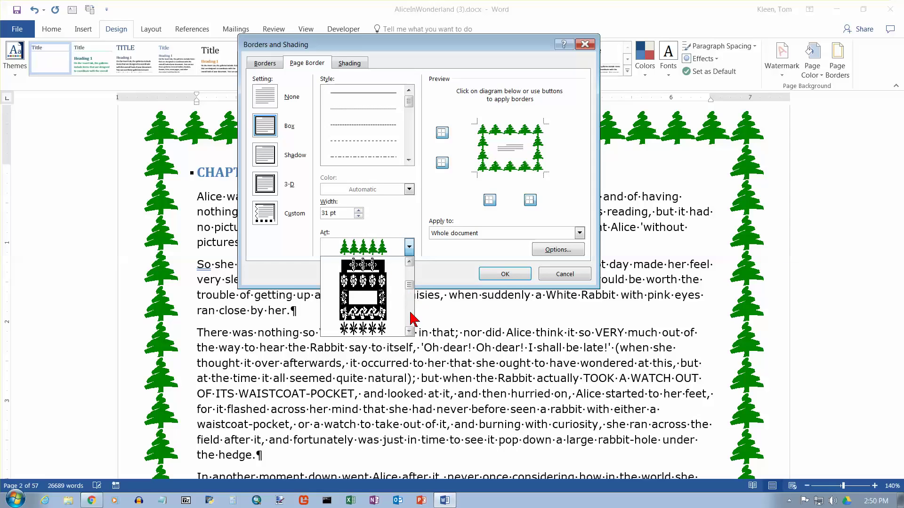
pyautogui.scroll(-2, 412, 320)
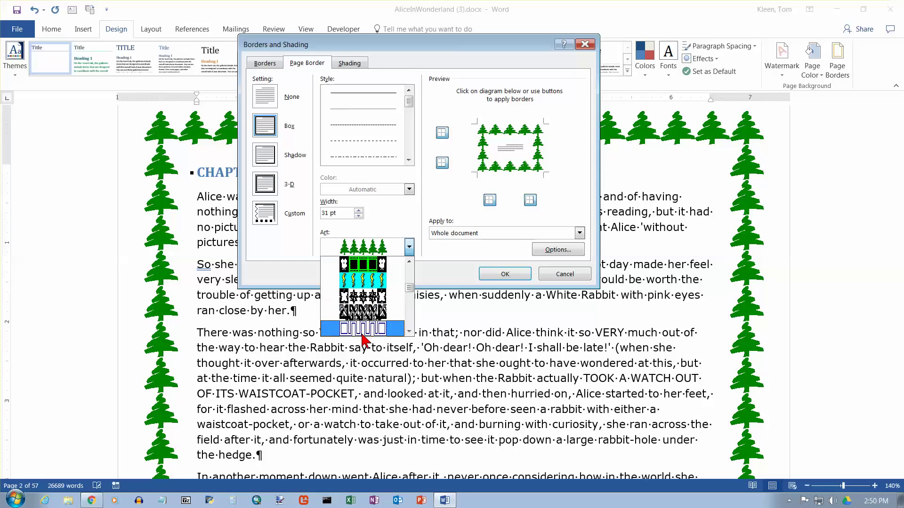
pyautogui.click(378, 335)
# - Switch to the small-figures art border in red, 15 pt, around every page
pyautogui.click(398, 251)
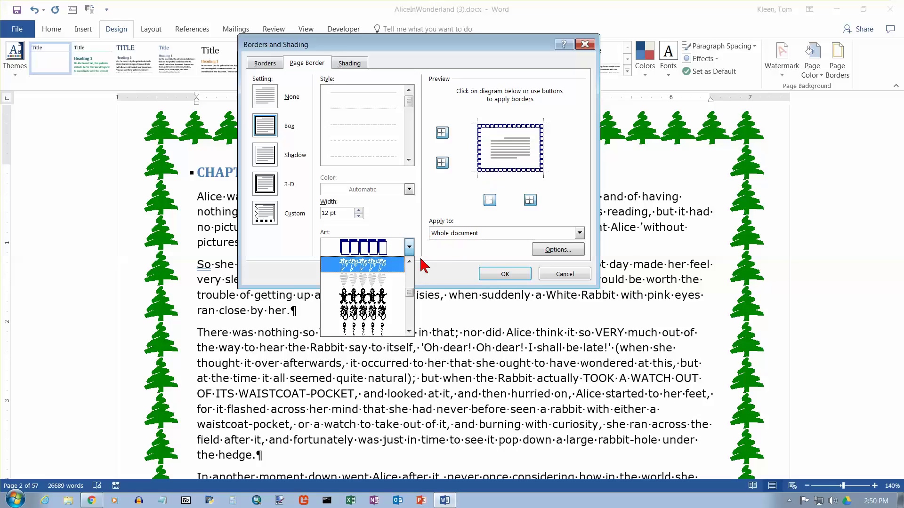
pyautogui.click(410, 331)
pyautogui.click(410, 331)
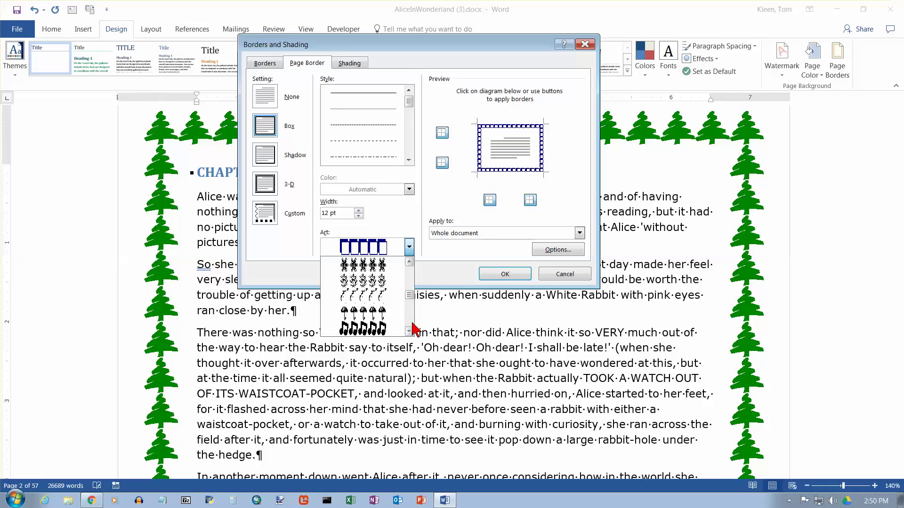
pyautogui.click(409, 330)
pyautogui.click(411, 323)
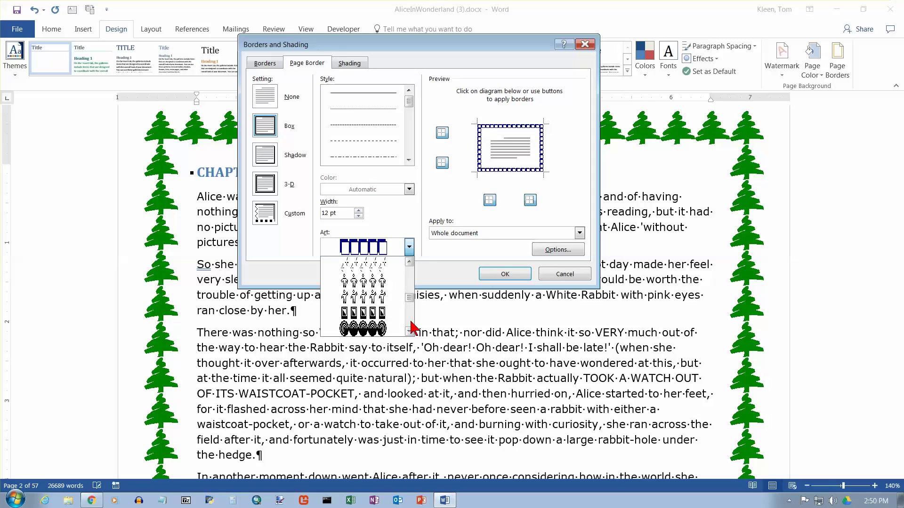
pyautogui.click(381, 297)
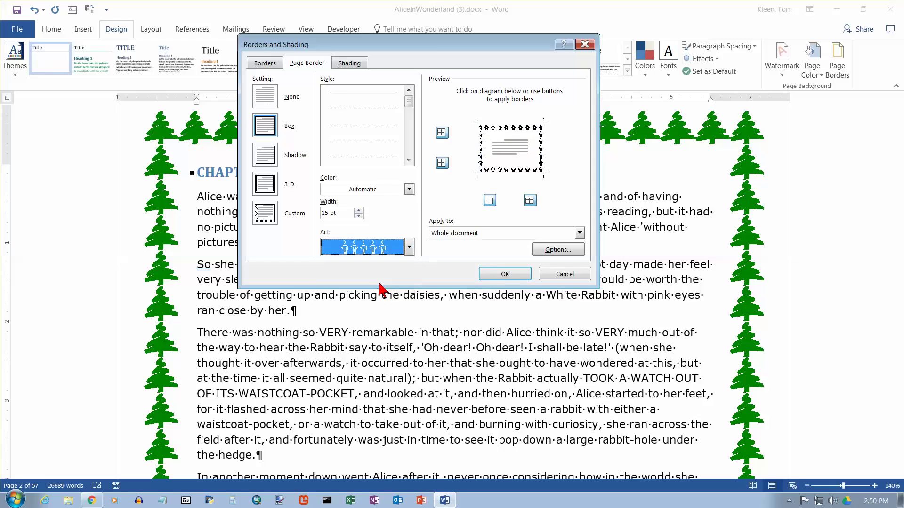
pyautogui.click(409, 189)
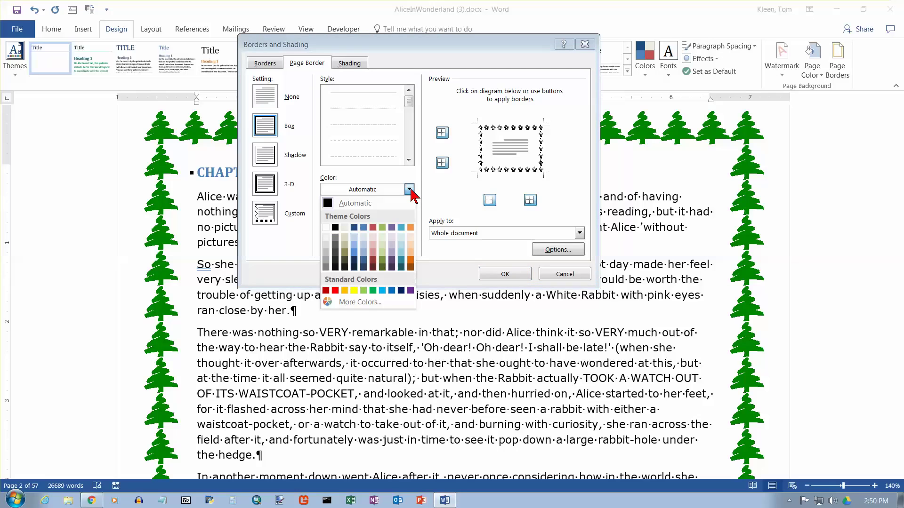
pyautogui.click(334, 290)
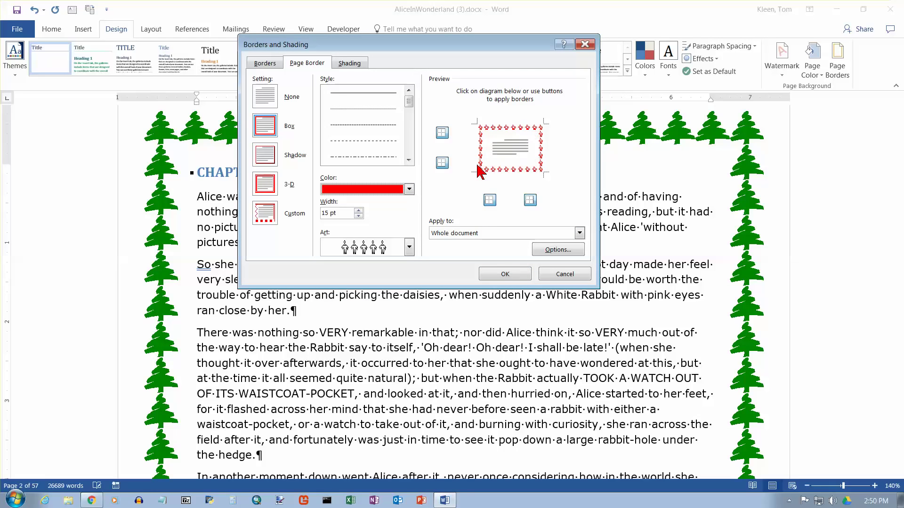
pyautogui.click(506, 277)
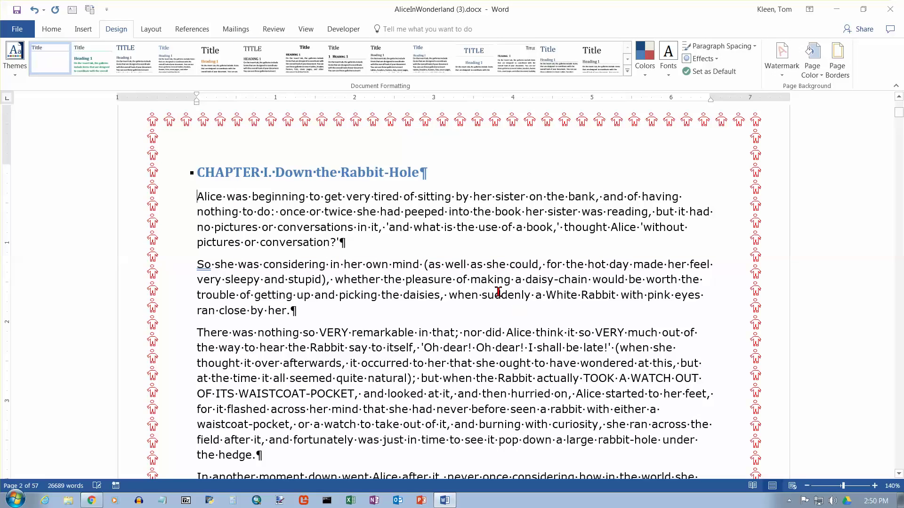
# - Swap the figures for the red 8 pt double-line box art border on all pages
pyautogui.click(837, 59)
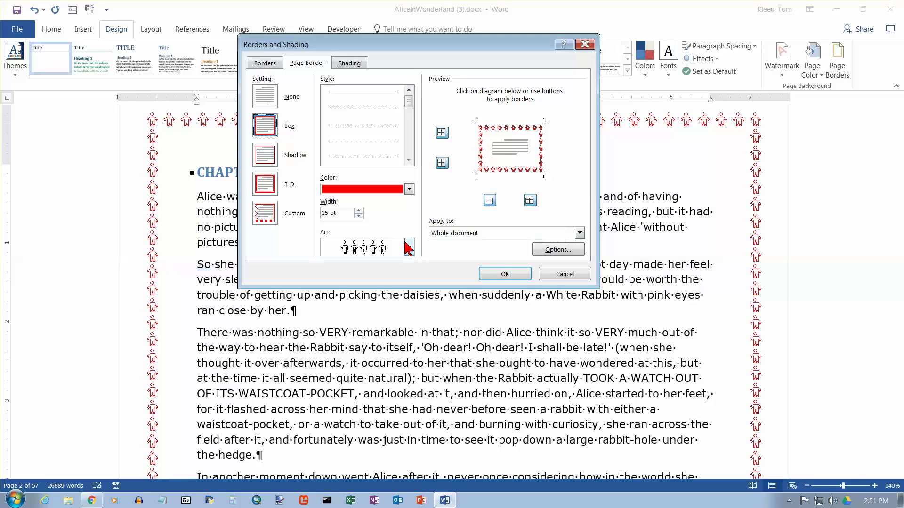
pyautogui.click(408, 248)
pyautogui.click(411, 304)
pyautogui.click(411, 304)
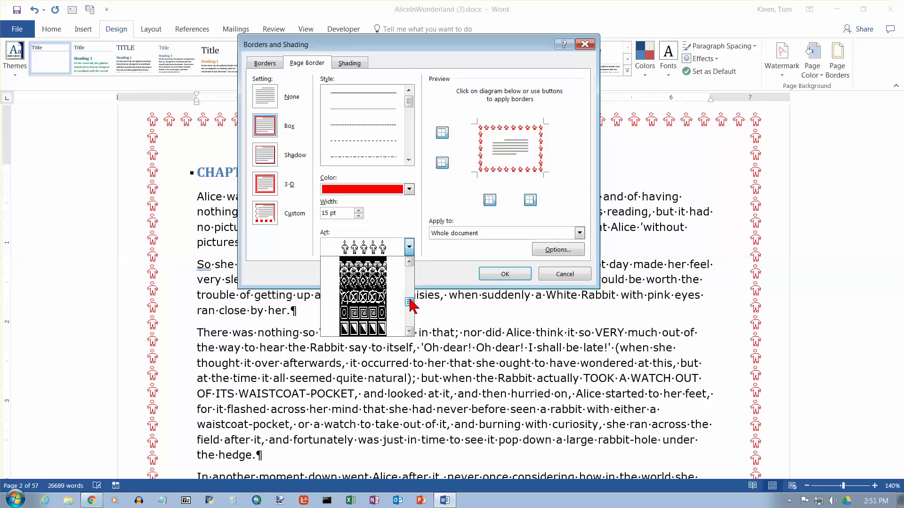
pyautogui.click(410, 311)
pyautogui.click(409, 314)
pyautogui.click(410, 315)
pyautogui.click(411, 323)
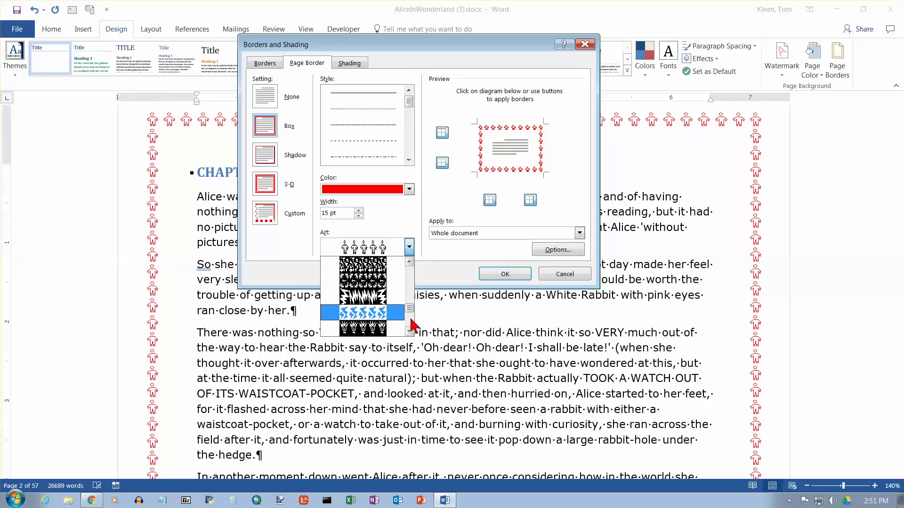
pyautogui.click(411, 325)
pyautogui.click(412, 325)
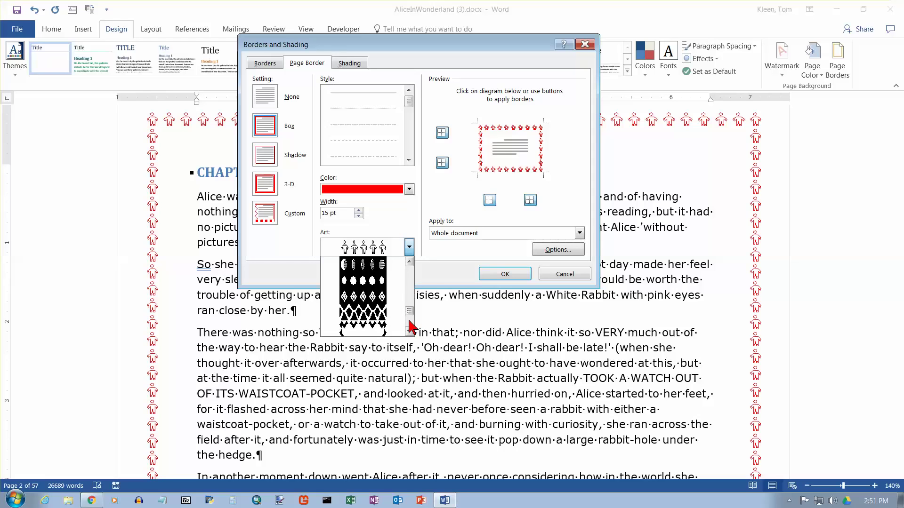
pyautogui.click(411, 325)
pyautogui.click(412, 325)
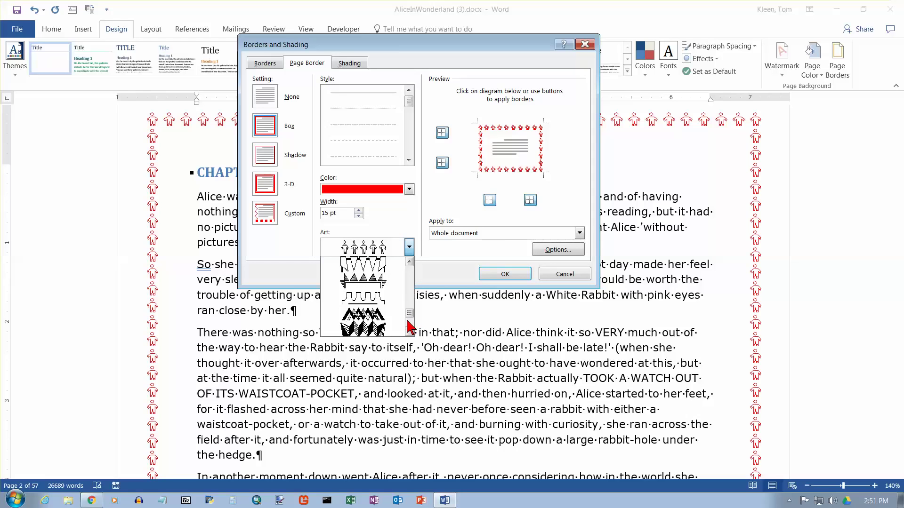
pyautogui.click(407, 321)
pyautogui.click(408, 322)
pyautogui.click(409, 324)
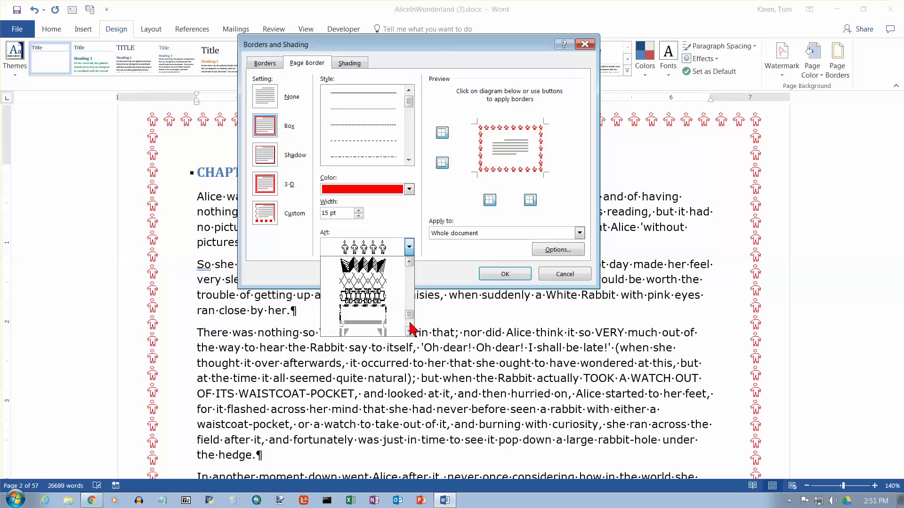
pyautogui.click(410, 325)
pyautogui.click(410, 328)
pyautogui.click(410, 329)
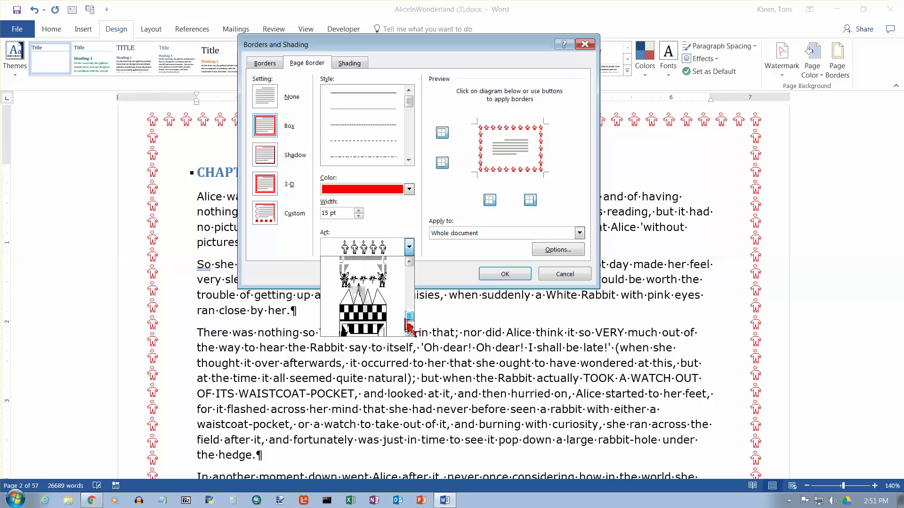
pyautogui.click(411, 331)
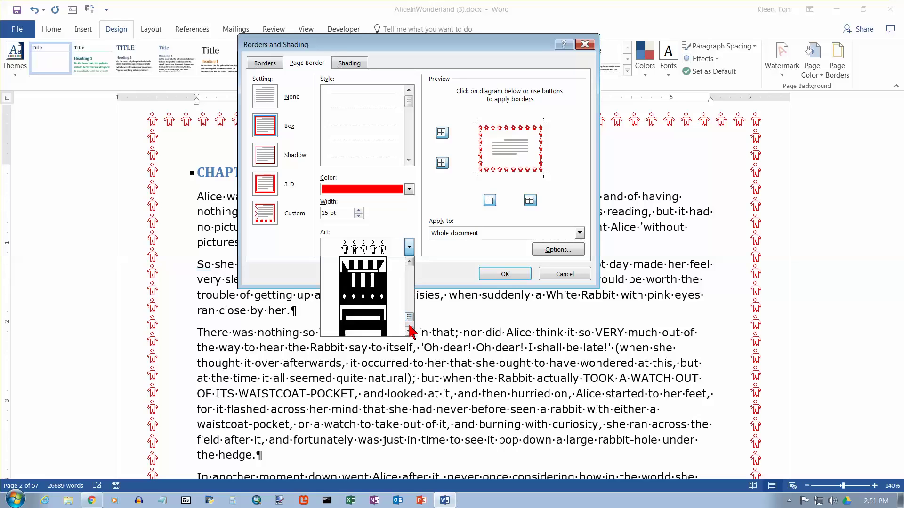
pyautogui.click(367, 321)
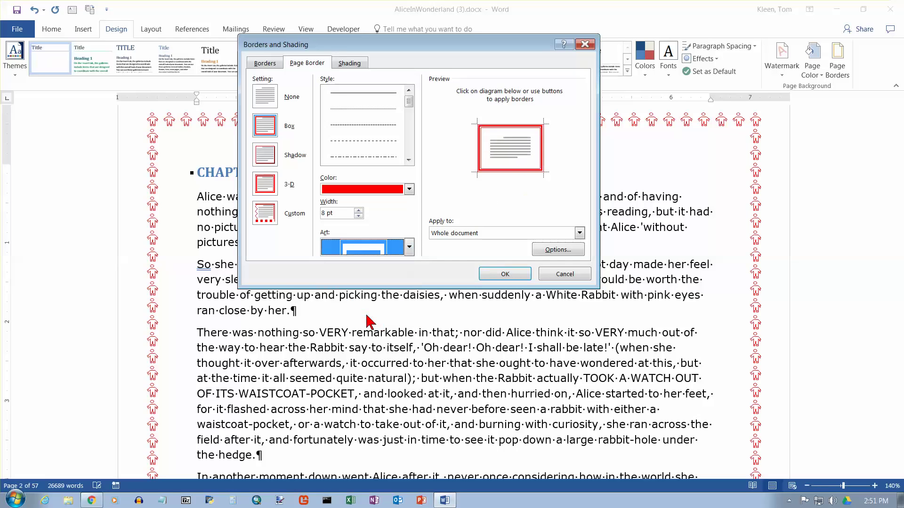
pyautogui.click(501, 270)
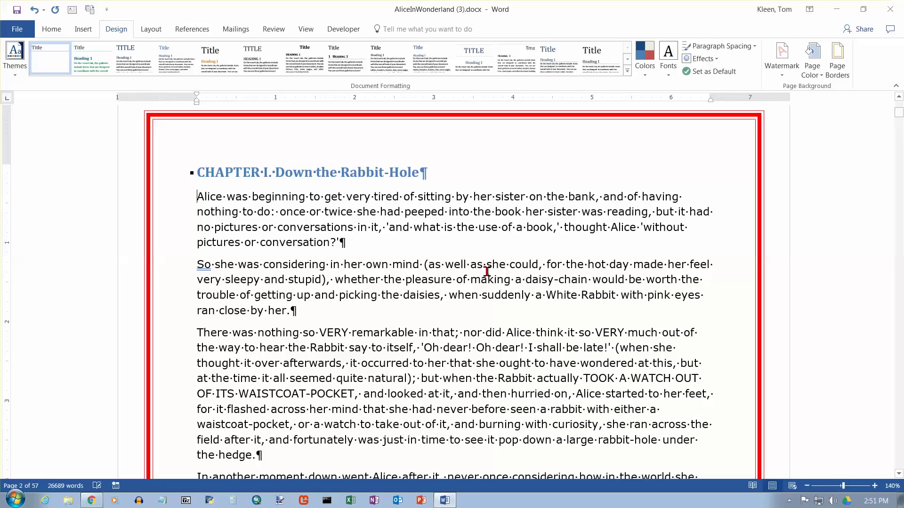
pyautogui.click(840, 55)
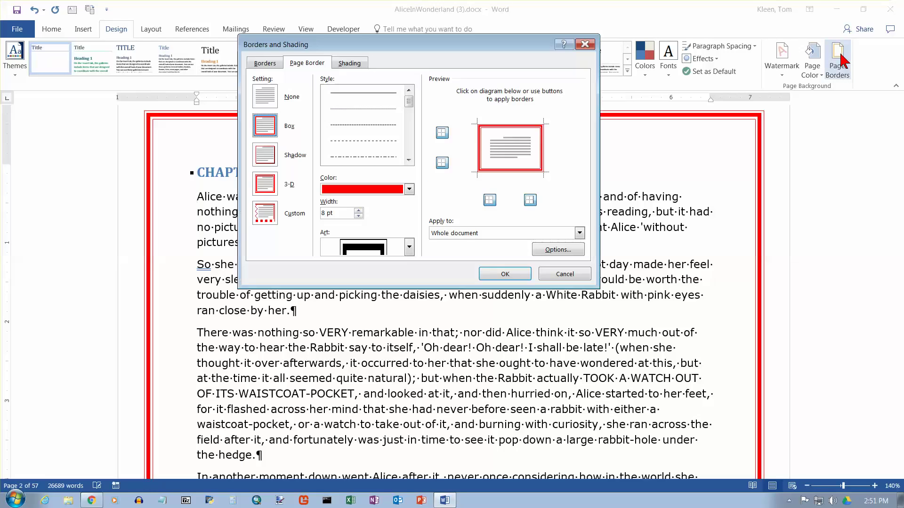
pyautogui.click(409, 246)
pyautogui.scroll(2, 413, 268)
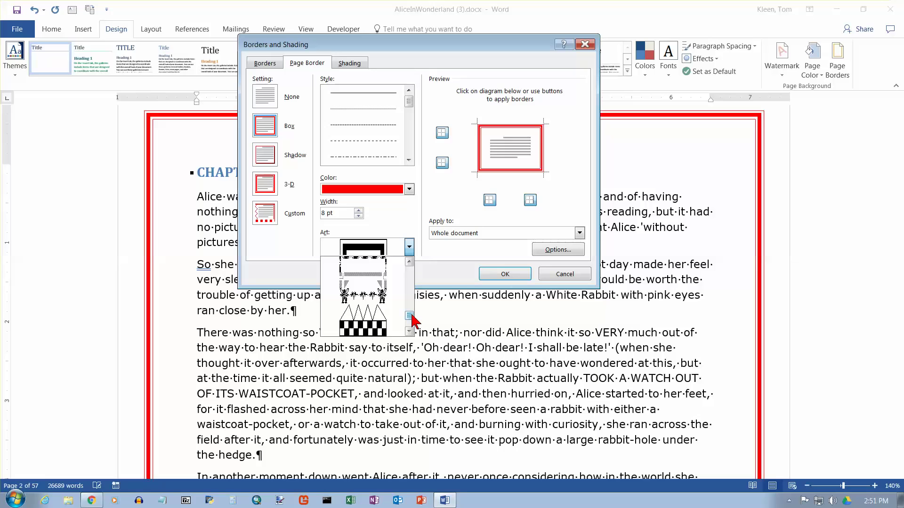
pyautogui.moveTo(411, 313); pyautogui.dragTo(418, 271)
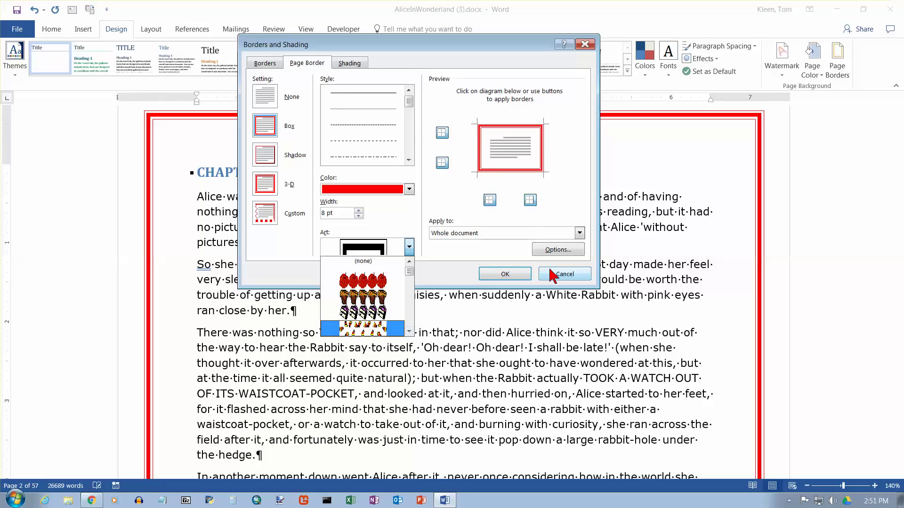
pyautogui.click(565, 274)
pyautogui.click(564, 274)
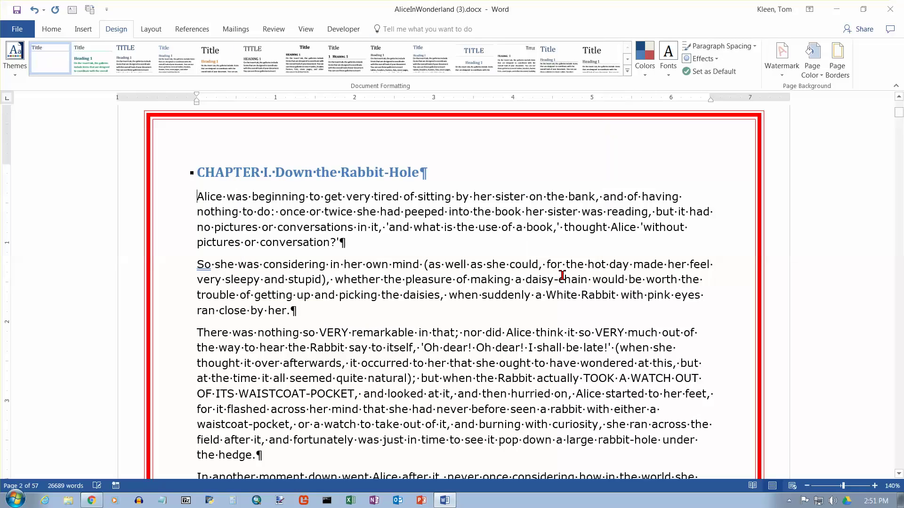